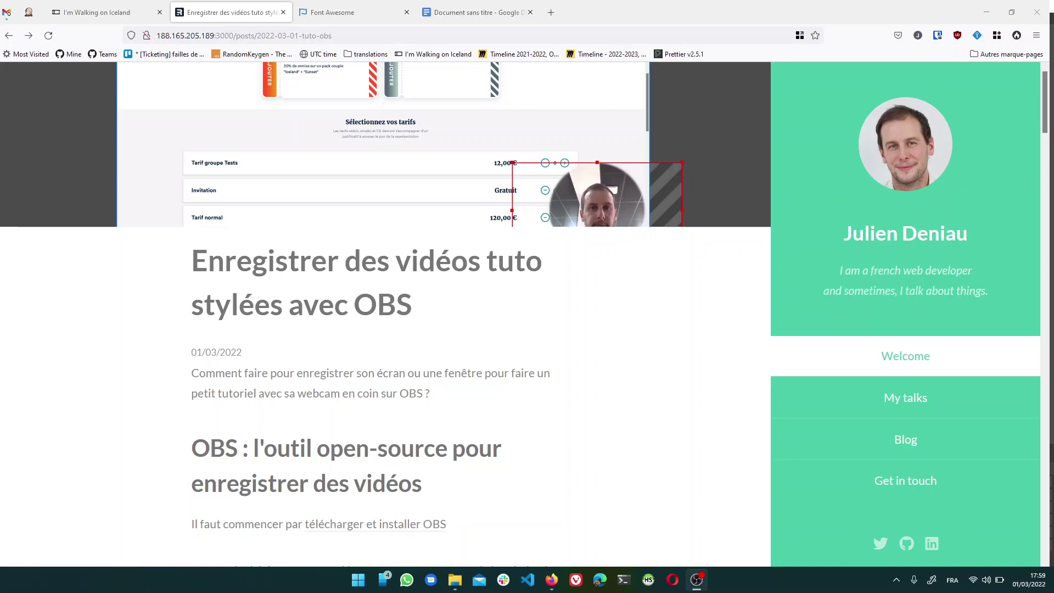
Step: Switch to OBS and add a video capture device source named "webcam (2)" to Scène 2, accepting its default properties
{"action": "key", "text": "alt+Tab"}
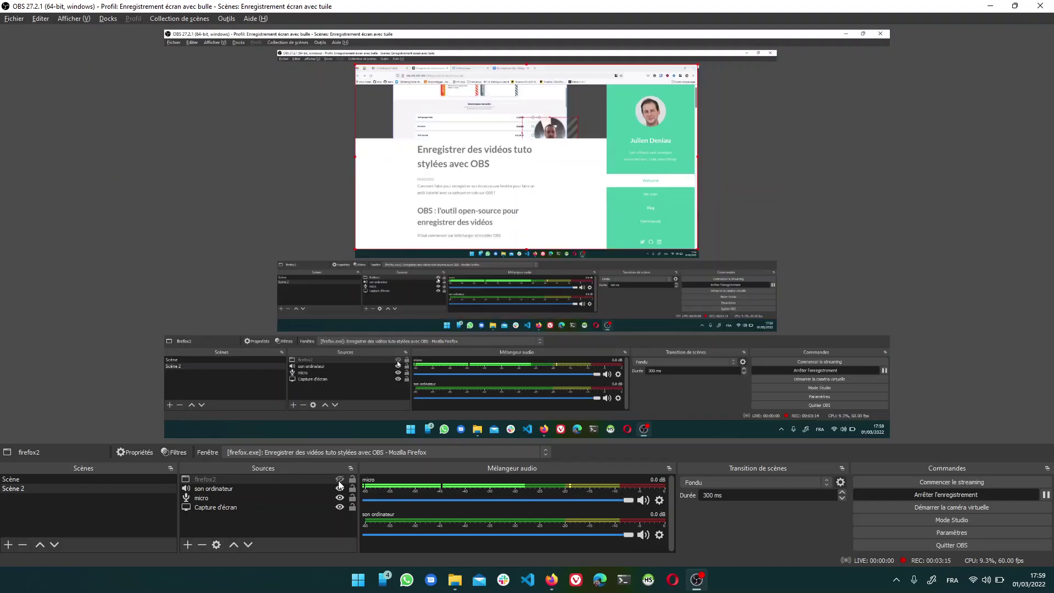
{"action": "left_click", "coordinate": [238, 533]}
{"action": "left_click", "coordinate": [189, 544]}
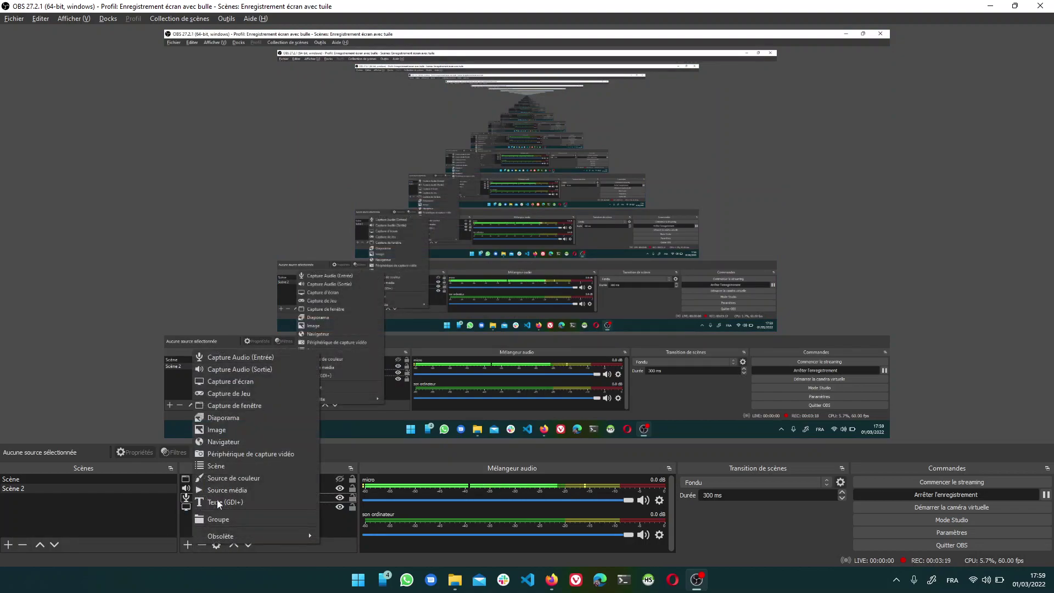
{"action": "left_click", "coordinate": [280, 455]}
{"action": "type", "text": "webcam (°2"}
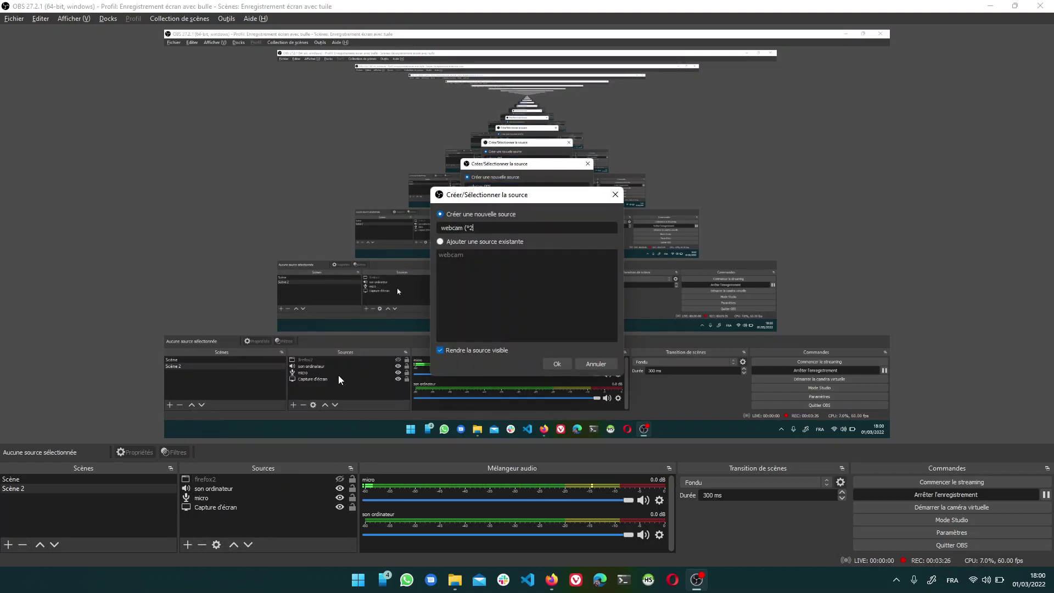
{"action": "key", "text": "BackSpace"}
{"action": "key", "text": "BackSpace"}
{"action": "type", "text": "2)"}
{"action": "key", "text": "Return"}
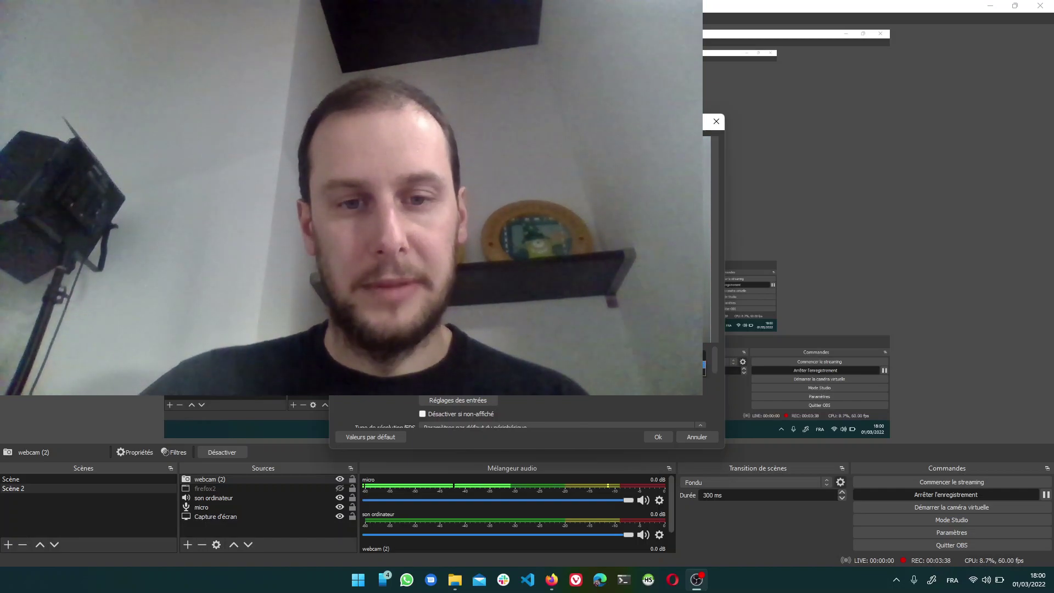
{"action": "scroll", "coordinate": [560, 411], "scroll_direction": "down", "scroll_amount": 3}
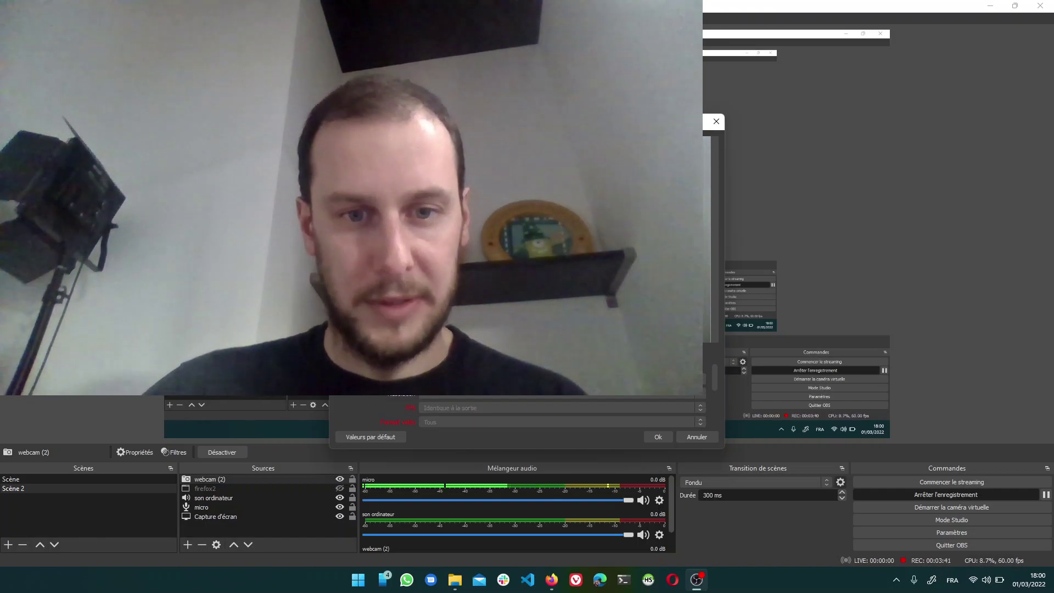
{"action": "scroll", "coordinate": [560, 412], "scroll_direction": "up", "scroll_amount": 4}
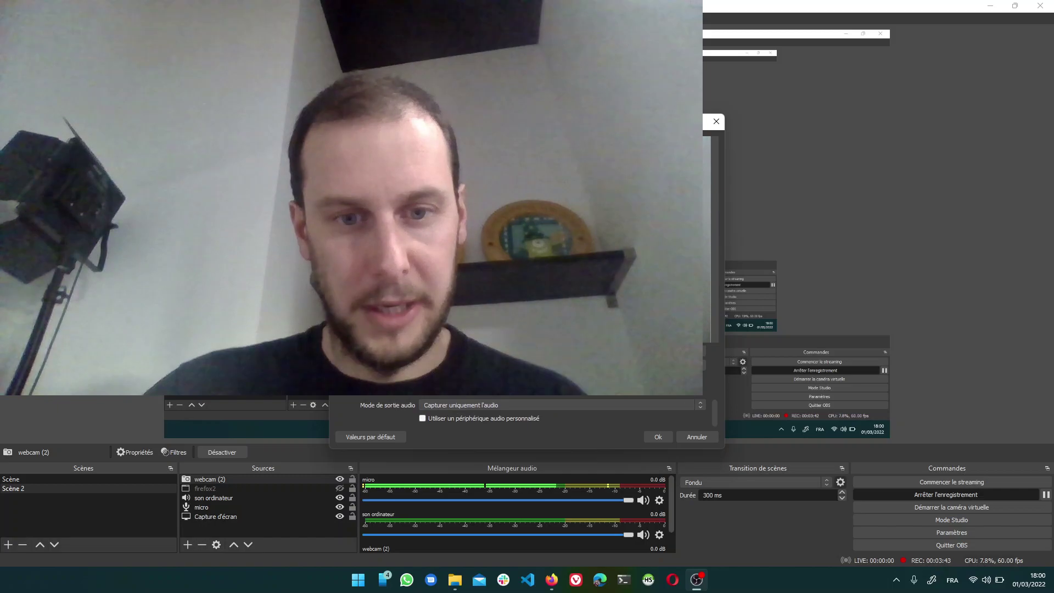
{"action": "left_click", "coordinate": [648, 436]}
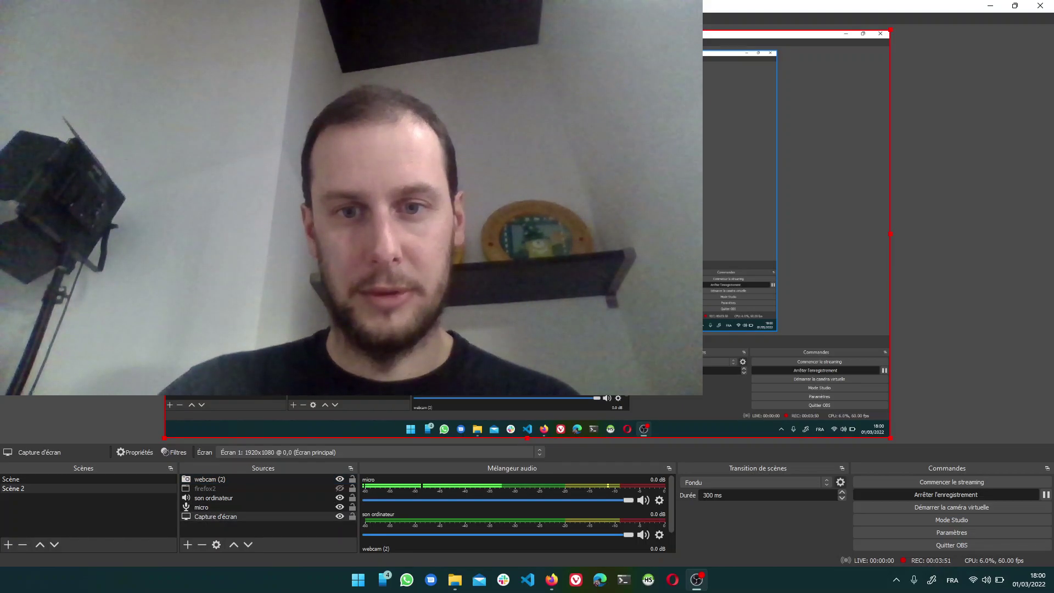
Step: Shrink the webcam source to about a third of the canvas width and place it in the canvas's lower-right corner
{"action": "left_click_drag", "start_coordinate": [702, 395], "coordinate": [306, 176]}
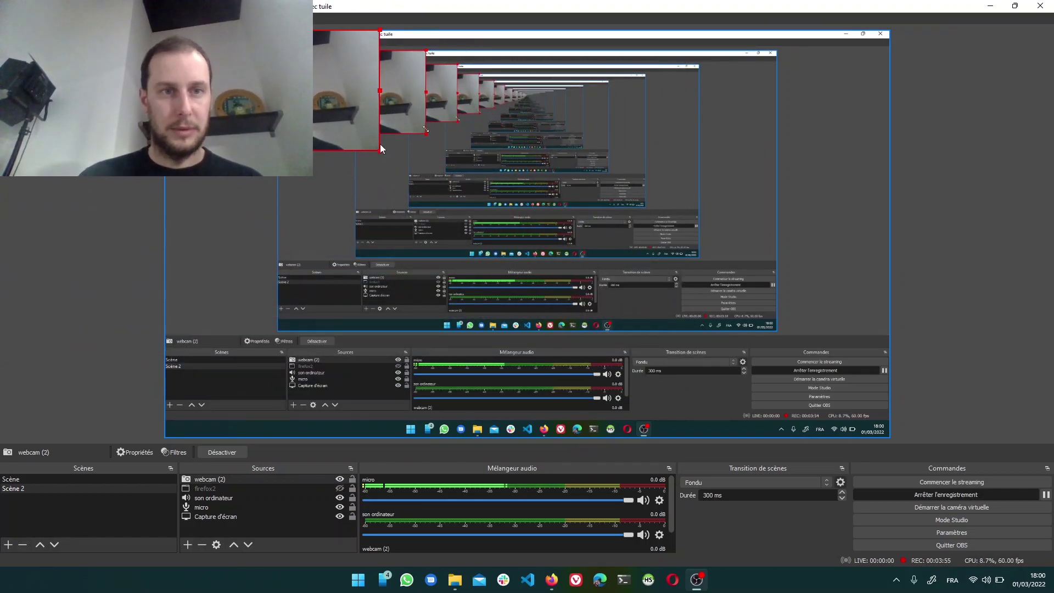
{"action": "left_click_drag", "start_coordinate": [159, 93], "coordinate": [870, 478]}
{"action": "left_click_drag", "start_coordinate": [764, 359], "coordinate": [786, 385]}
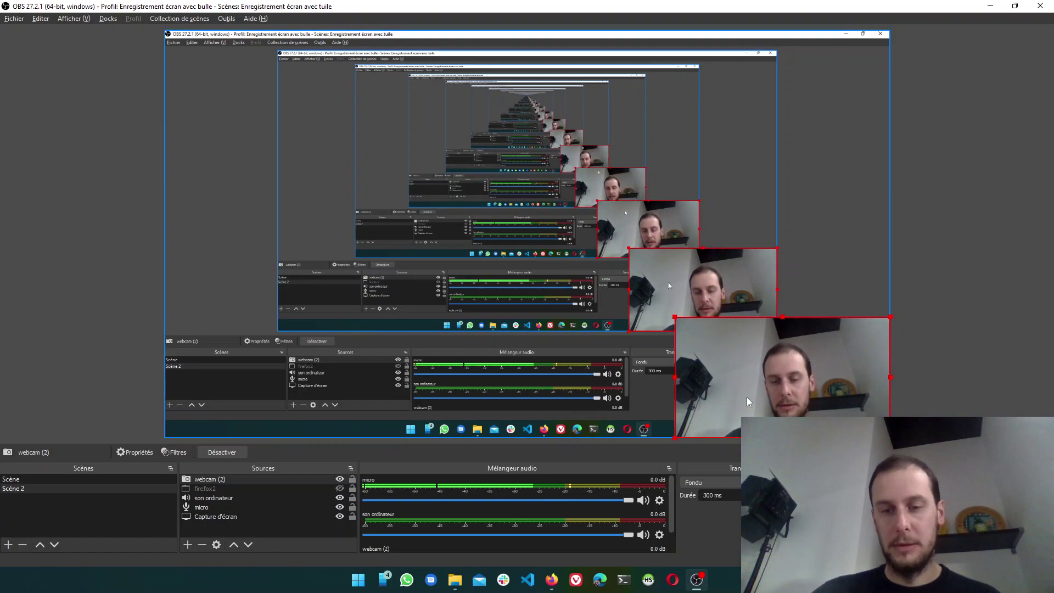
Step: Add an image mask/blend effect filter (Masque d'image/mélange) named "bulle" to the "webcam (2)" source
{"action": "right_click", "coordinate": [215, 480]}
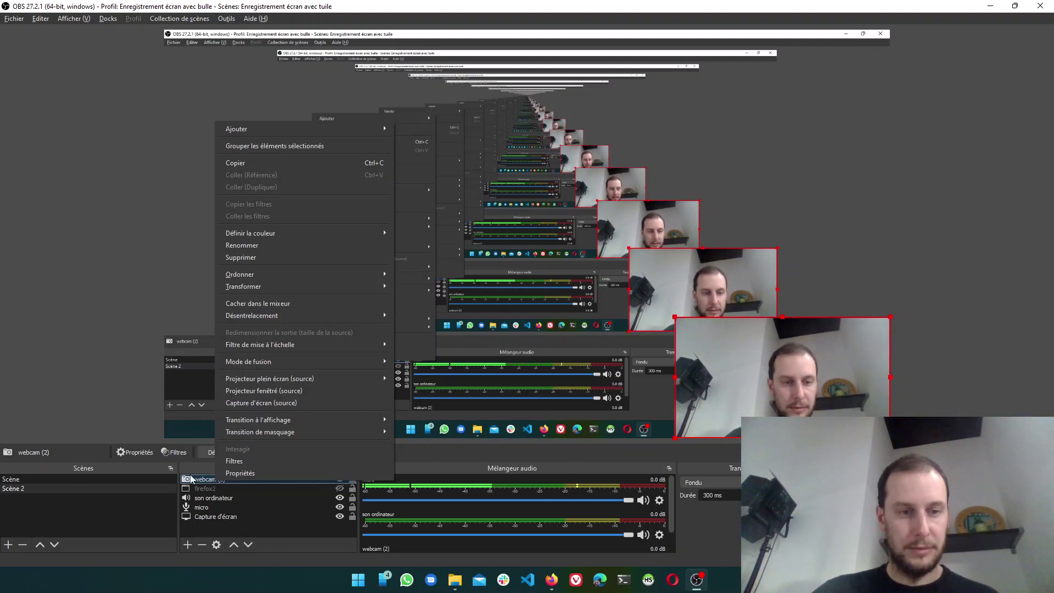
{"action": "left_click", "coordinate": [235, 461]}
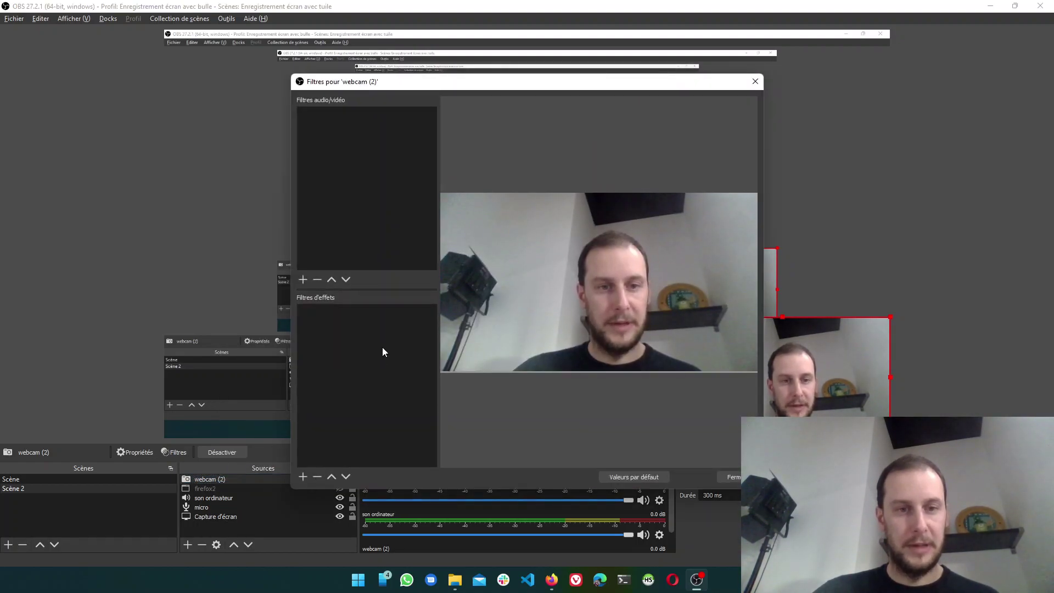
{"action": "left_click", "coordinate": [302, 478]}
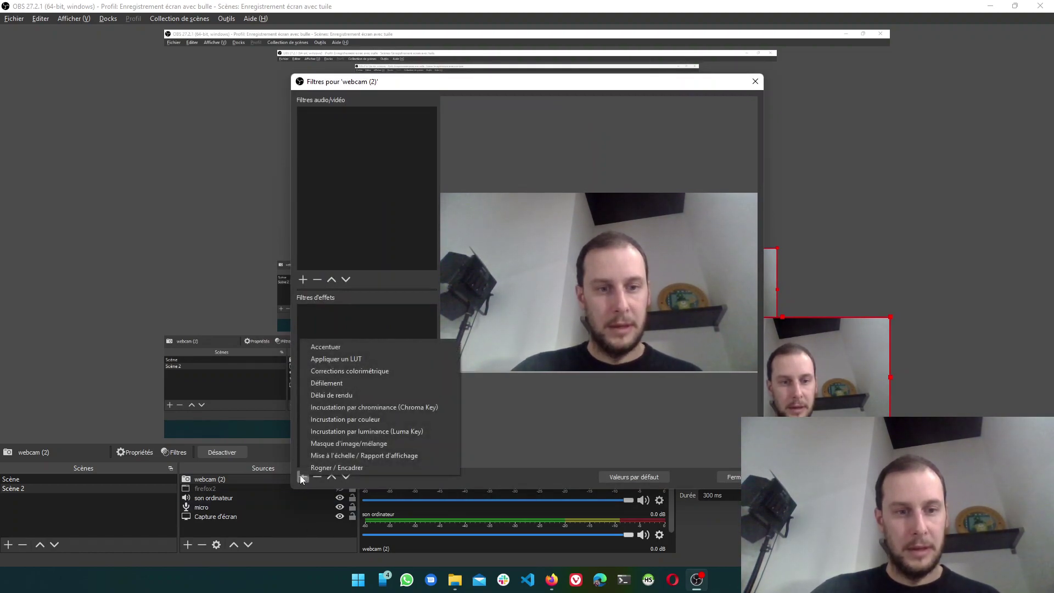
{"action": "left_click", "coordinate": [390, 443]}
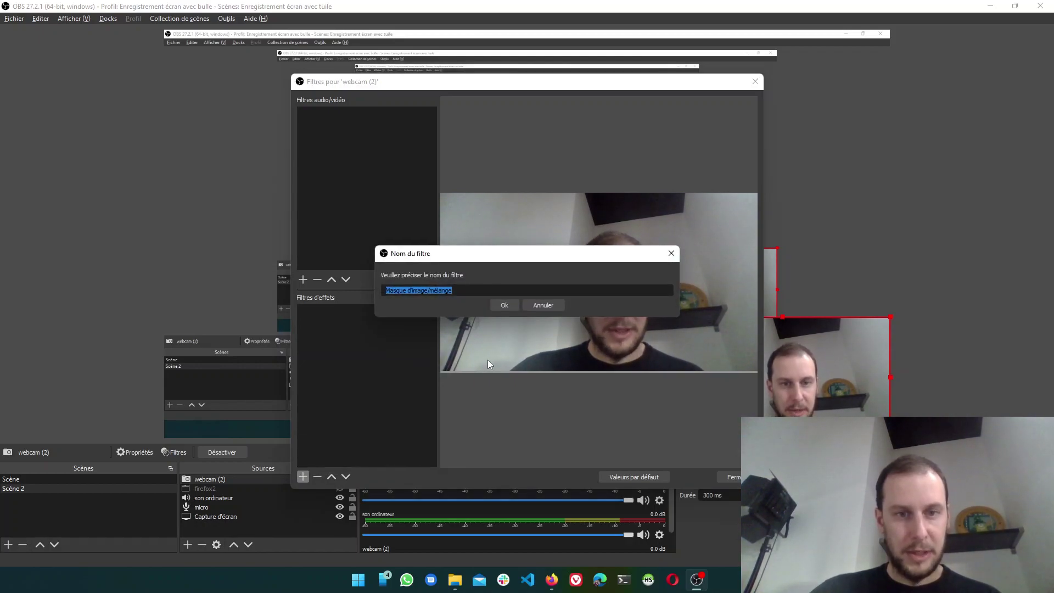
{"action": "type", "text": "bulle"}
{"action": "left_click", "coordinate": [504, 305]}
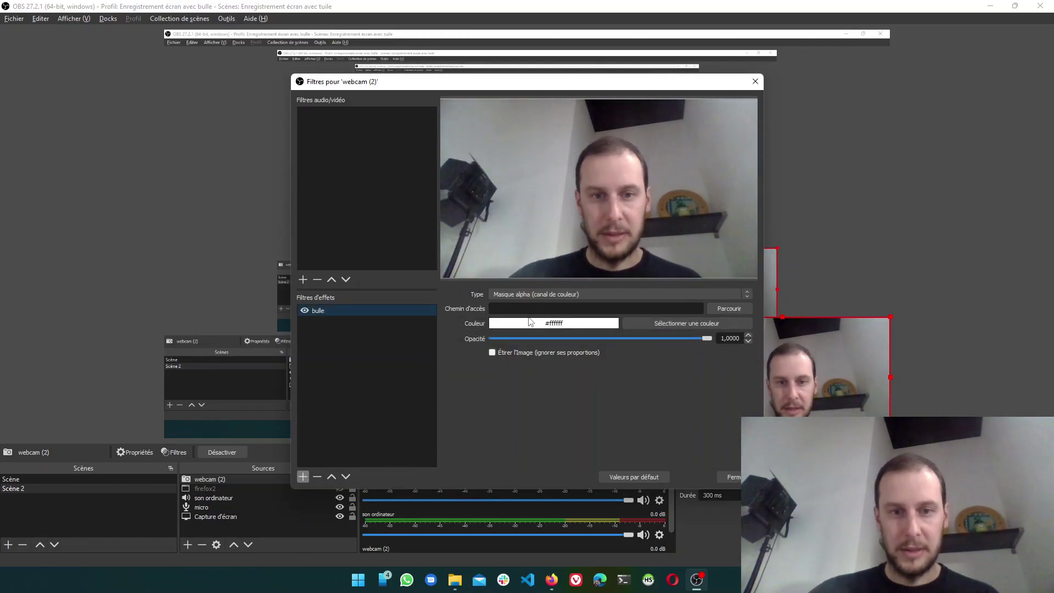
Step: Use rond.png from the desktop as the mask image of the "bulle" filter and close the filter settings
{"action": "left_click", "coordinate": [726, 305]}
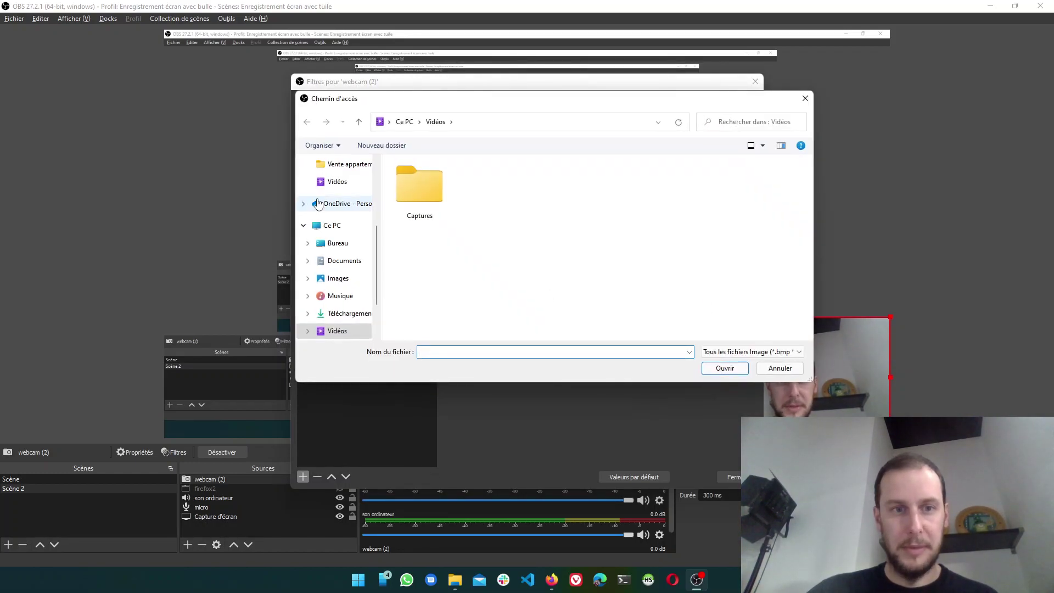
{"action": "left_click", "coordinate": [336, 244]}
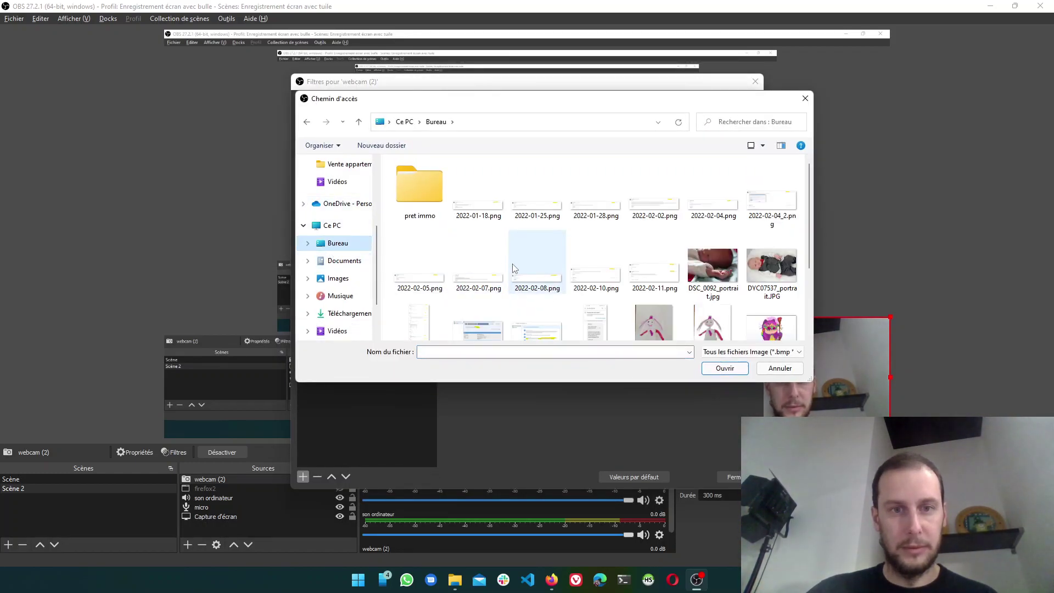
{"action": "scroll", "coordinate": [510, 266], "scroll_direction": "down", "scroll_amount": 3}
{"action": "double_click", "coordinate": [427, 304]}
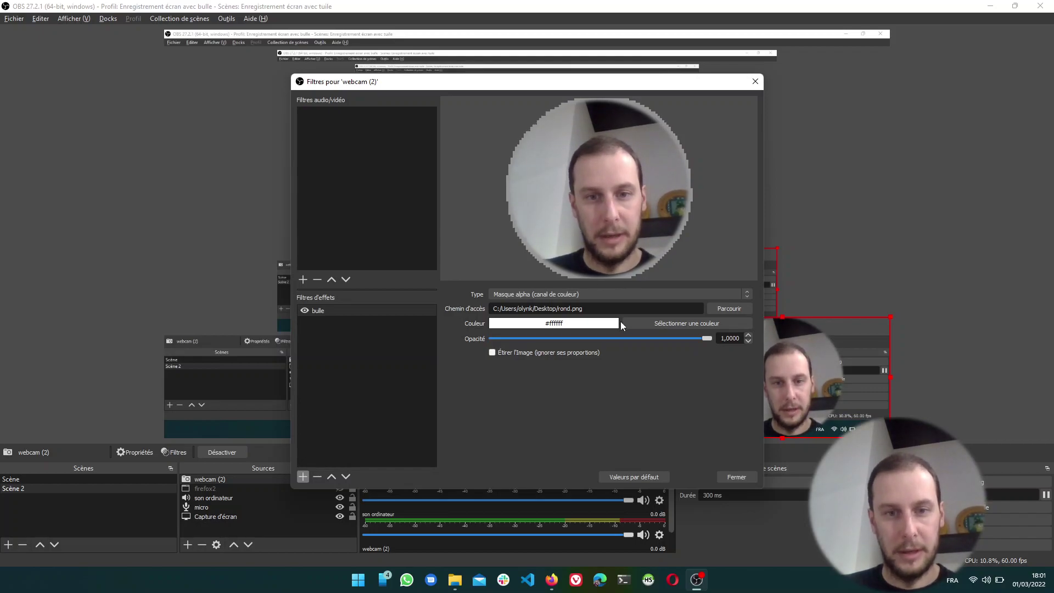
{"action": "left_click_drag", "start_coordinate": [706, 338], "coordinate": [789, 343]}
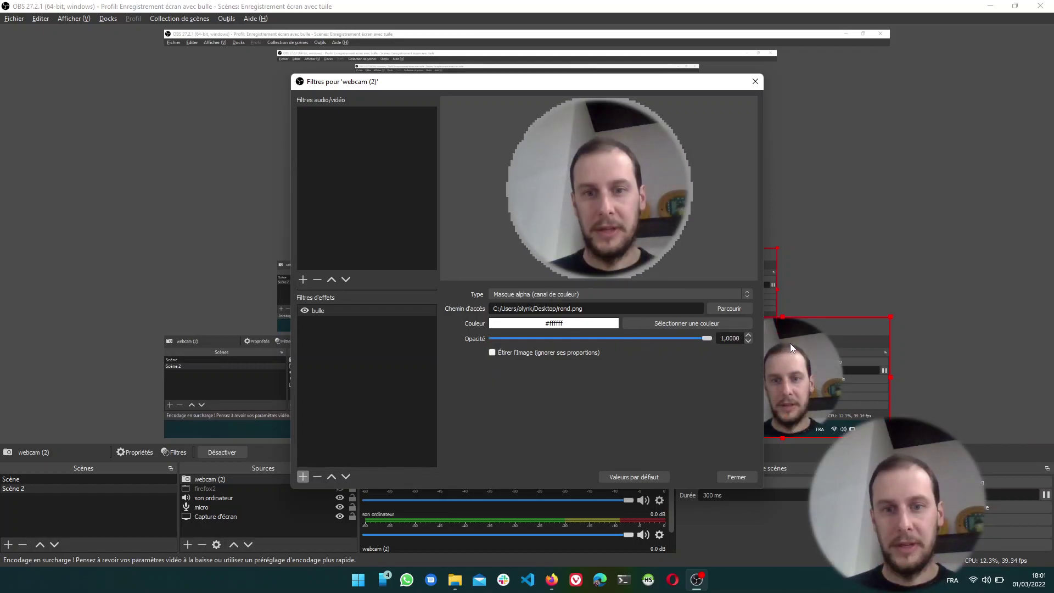
{"action": "left_click", "coordinate": [735, 475]}
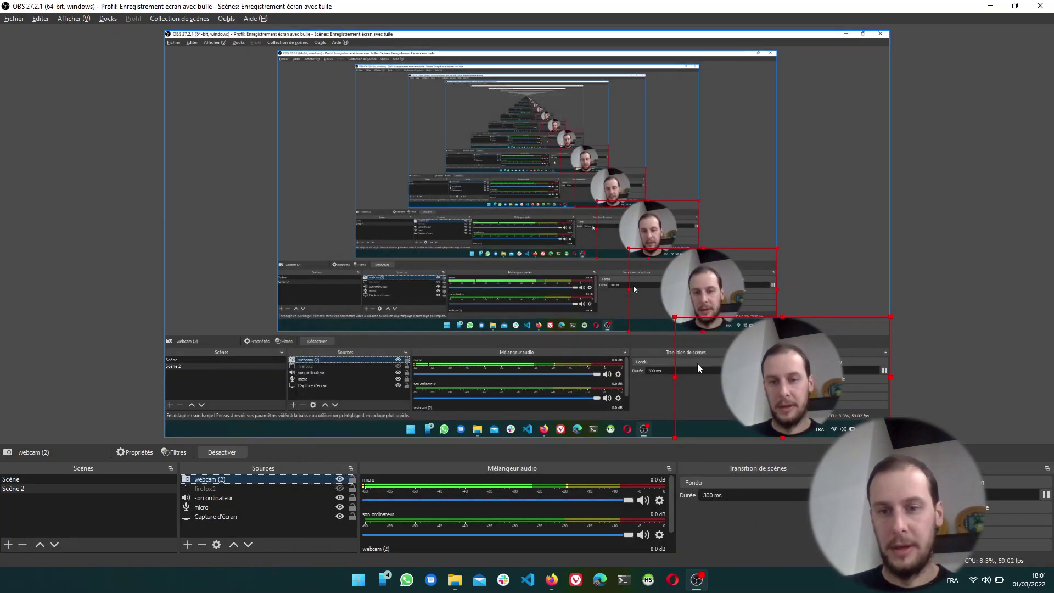
Step: Shift the webcam bubble sideways until its circle meets the canvas's right edge and deselect it
{"action": "left_click_drag", "start_coordinate": [783, 393], "coordinate": [824, 391]}
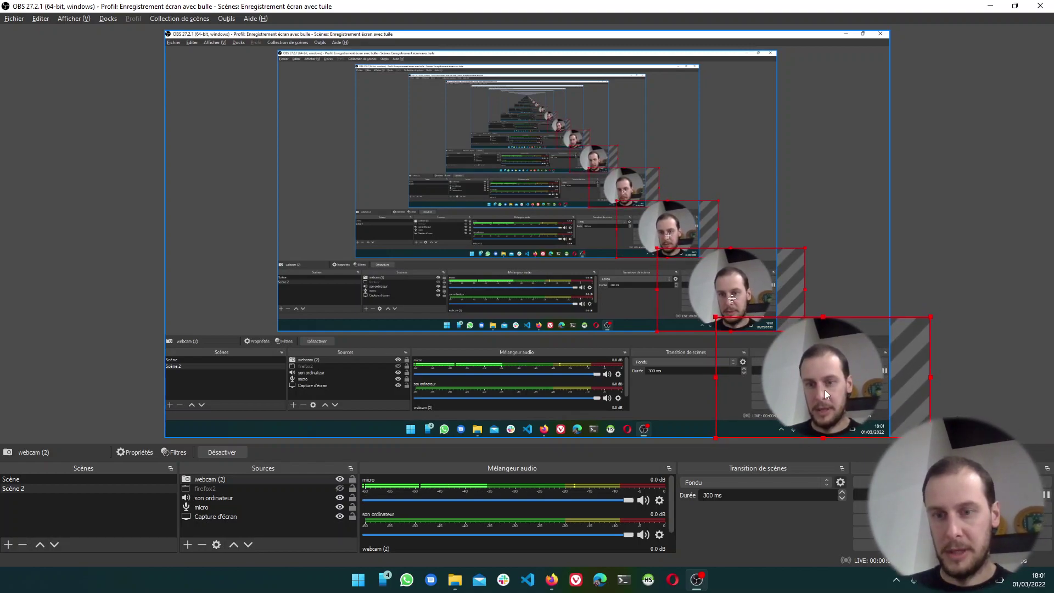
{"action": "left_click", "coordinate": [948, 212]}
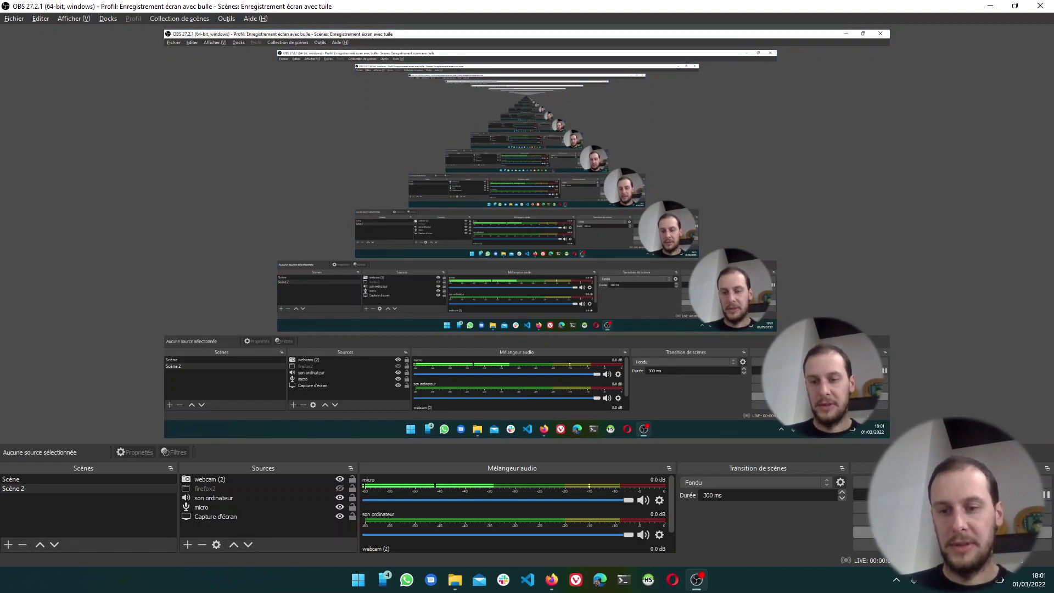
Step: Review the recording path, quality and format in the output settings, leaving without changes
{"action": "left_click", "coordinate": [933, 533]}
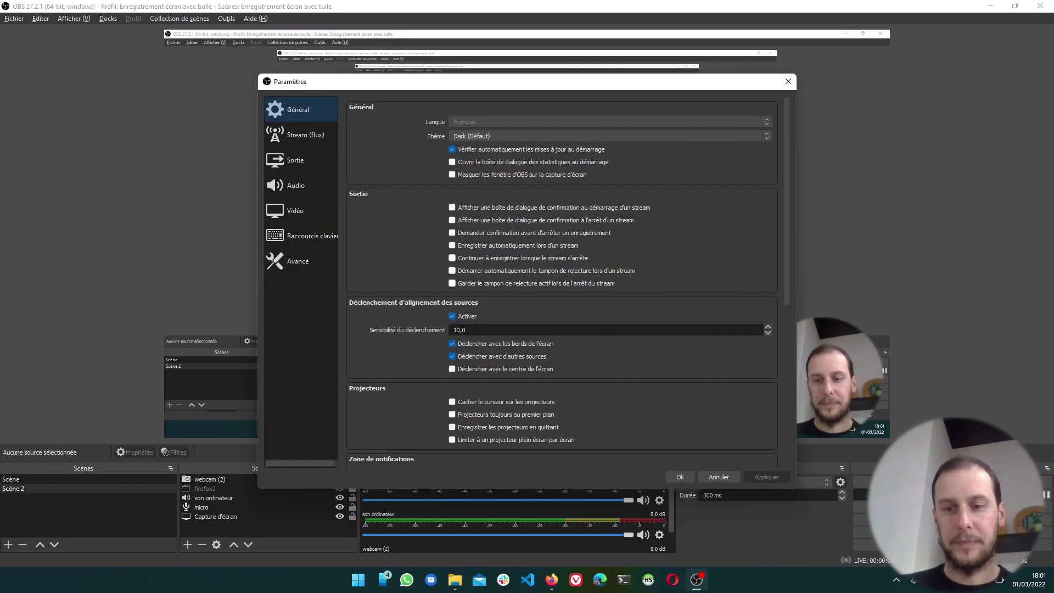
{"action": "left_click", "coordinate": [285, 161]}
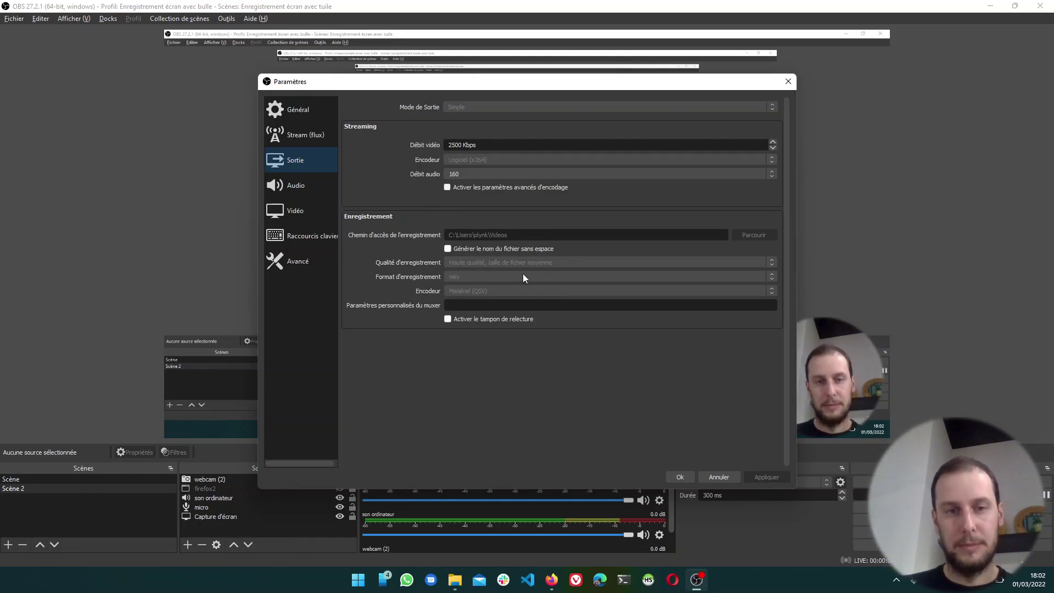
{"action": "left_click", "coordinate": [719, 476]}
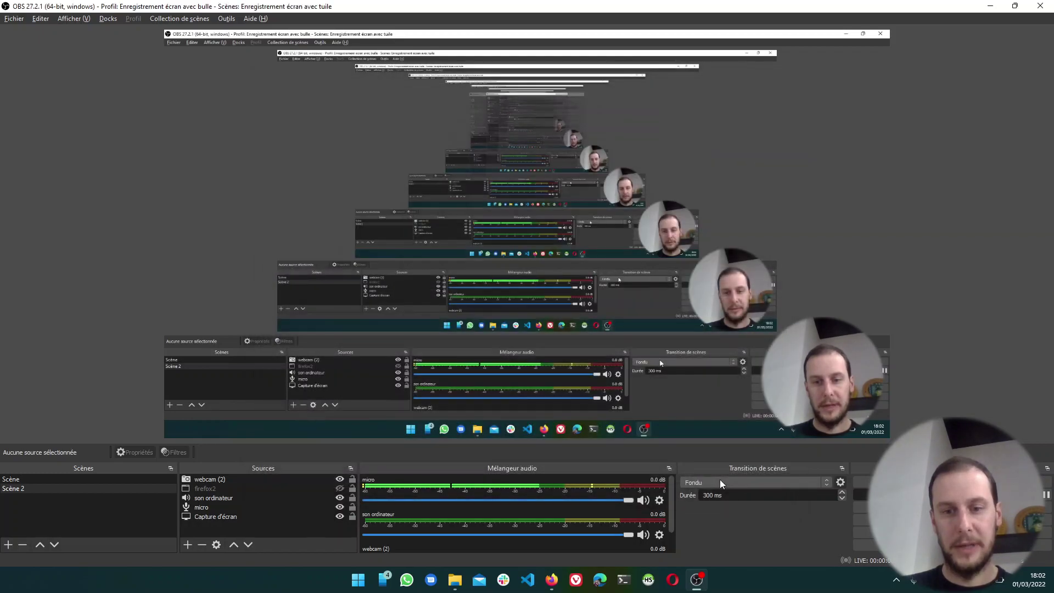
{"action": "left_click", "coordinate": [14, 19]}
{"action": "left_click", "coordinate": [52, 46]}
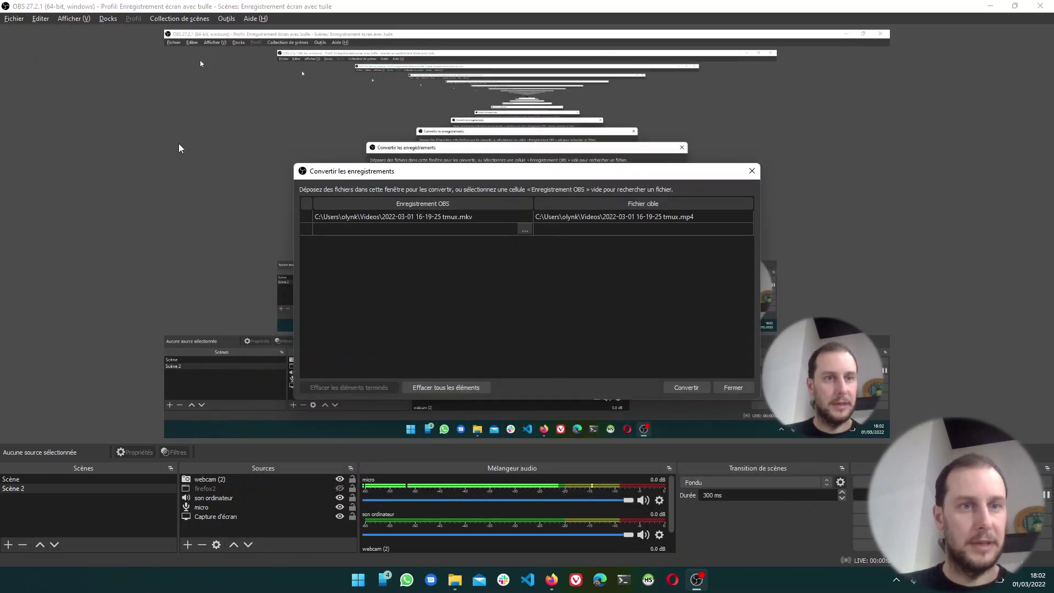
{"action": "double_click", "coordinate": [475, 218]}
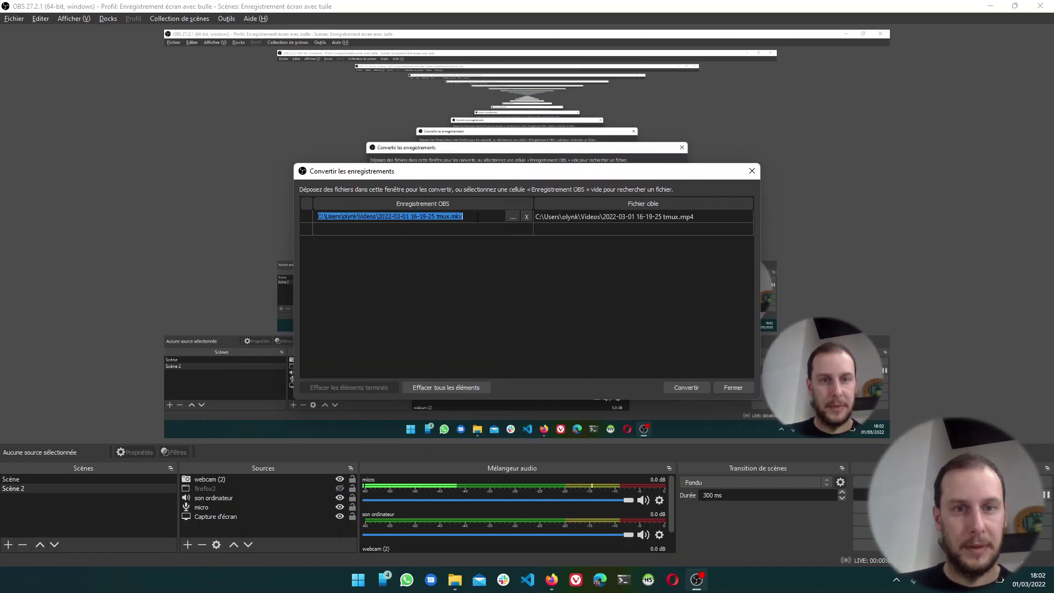
{"action": "left_click", "coordinate": [512, 218]}
{"action": "left_click", "coordinate": [497, 304]}
{"action": "double_click", "coordinate": [498, 304]}
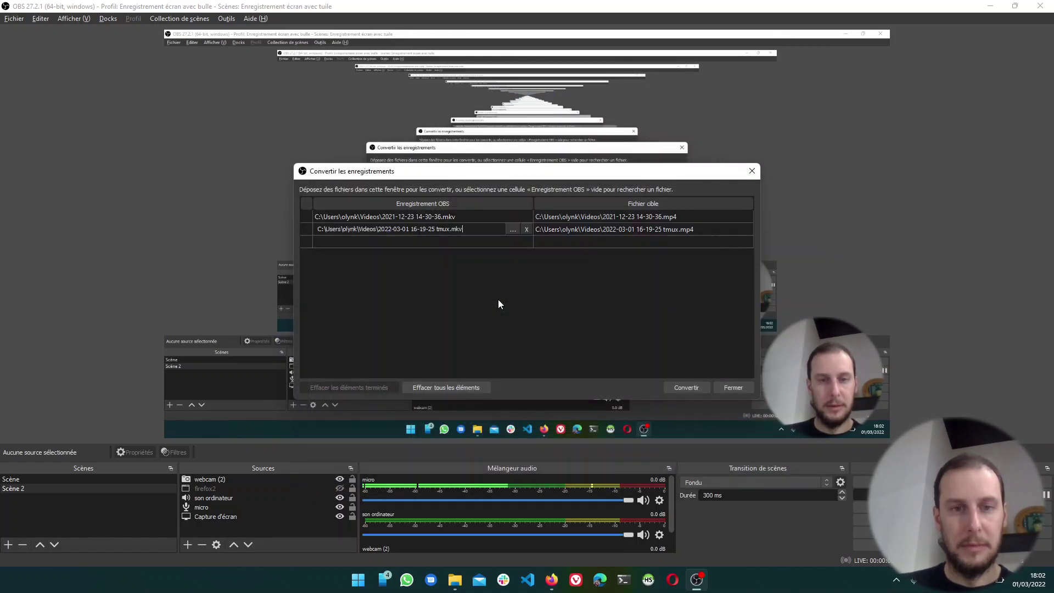
{"action": "left_click", "coordinate": [499, 217]}
{"action": "key", "text": "Delete"}
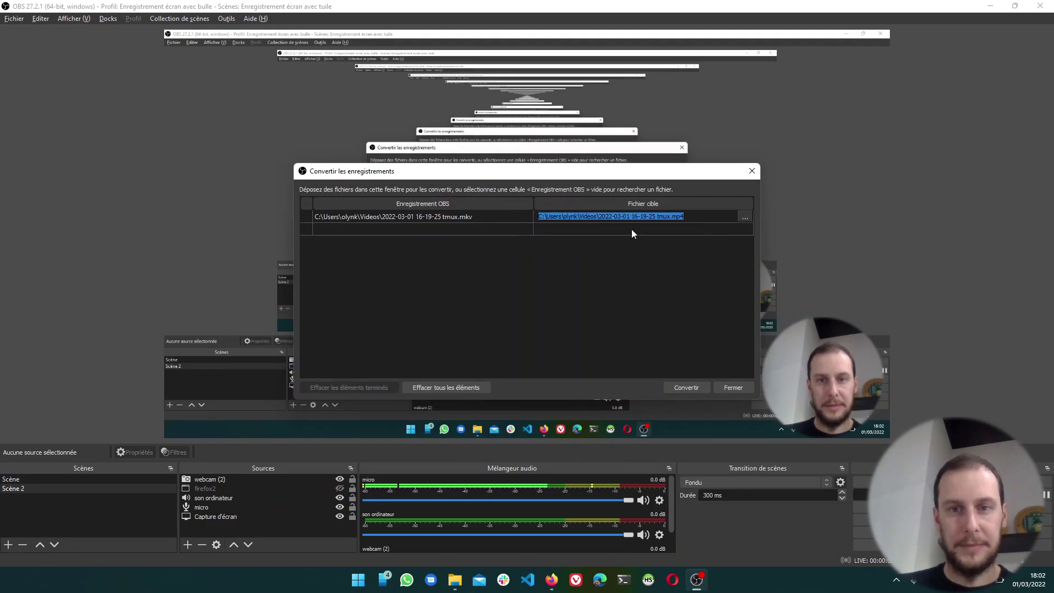
{"action": "left_click", "coordinate": [535, 358]}
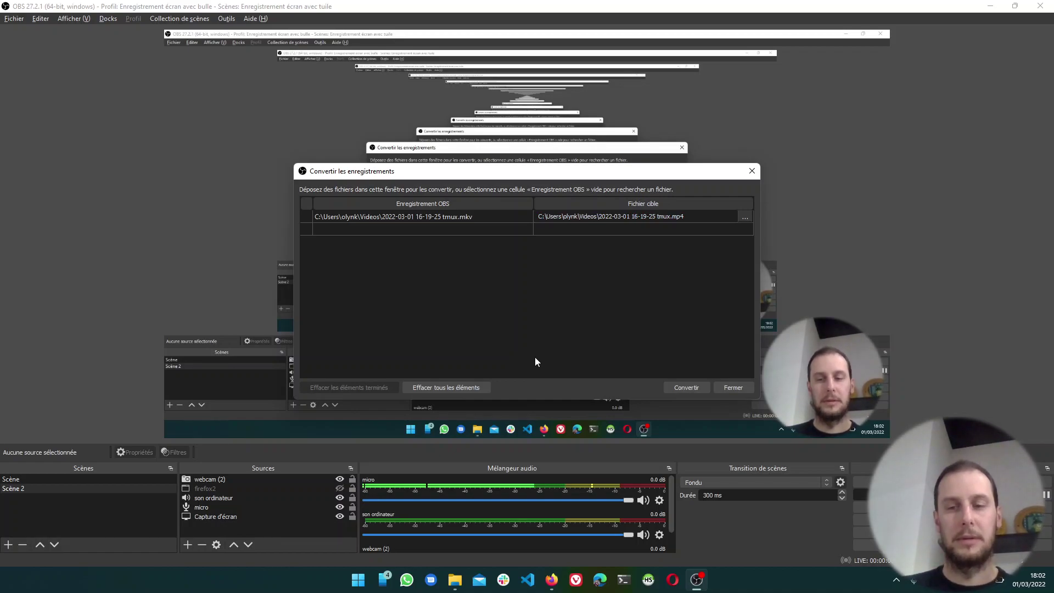
{"action": "left_click", "coordinate": [734, 388]}
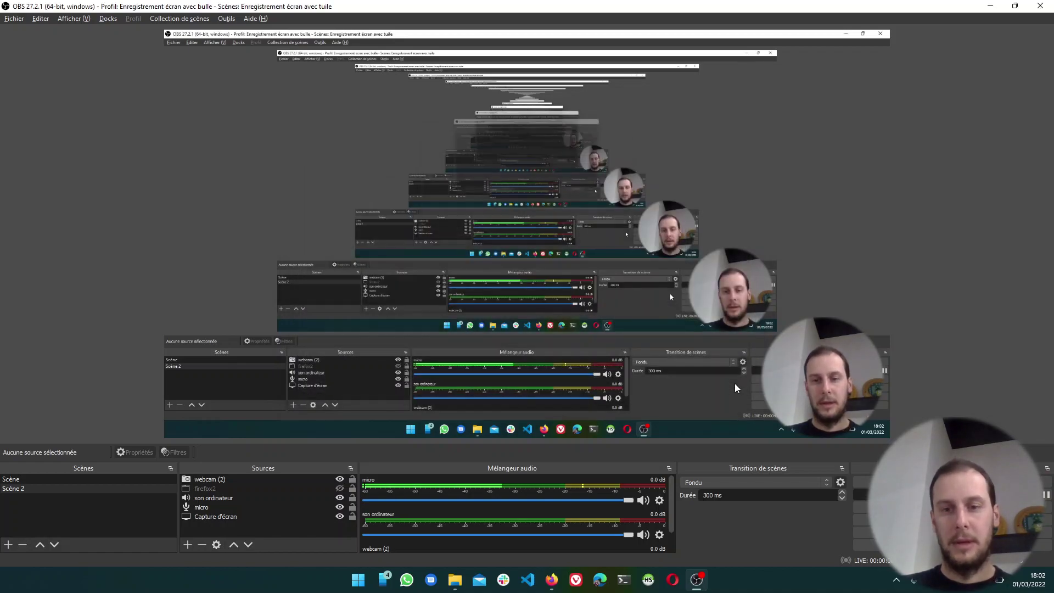